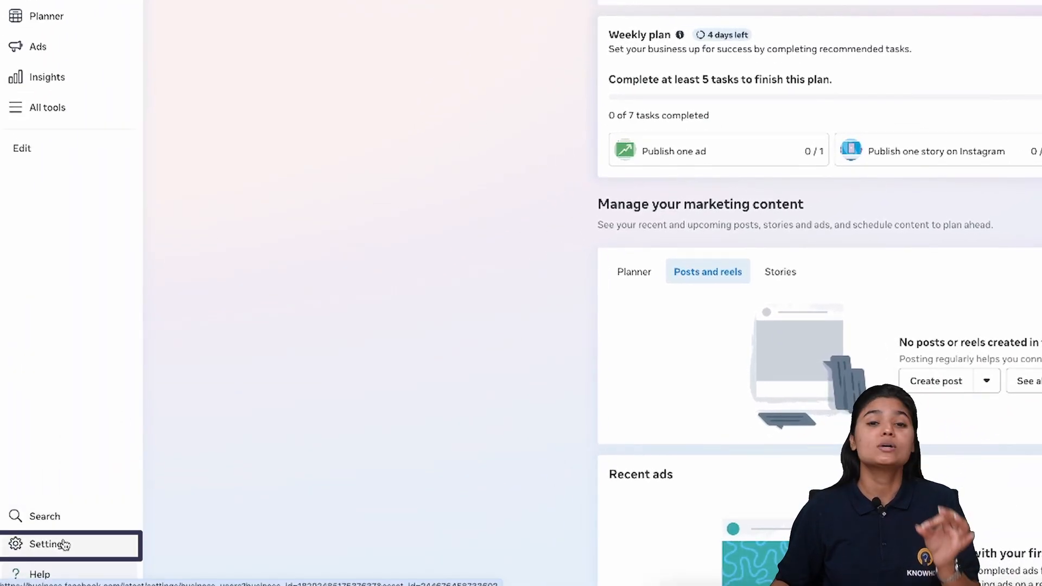
Step: Open portfolio Settings and view the Make Habits Page under Accounts > Pages
{"action": "left_click", "coordinate": [64, 544]}
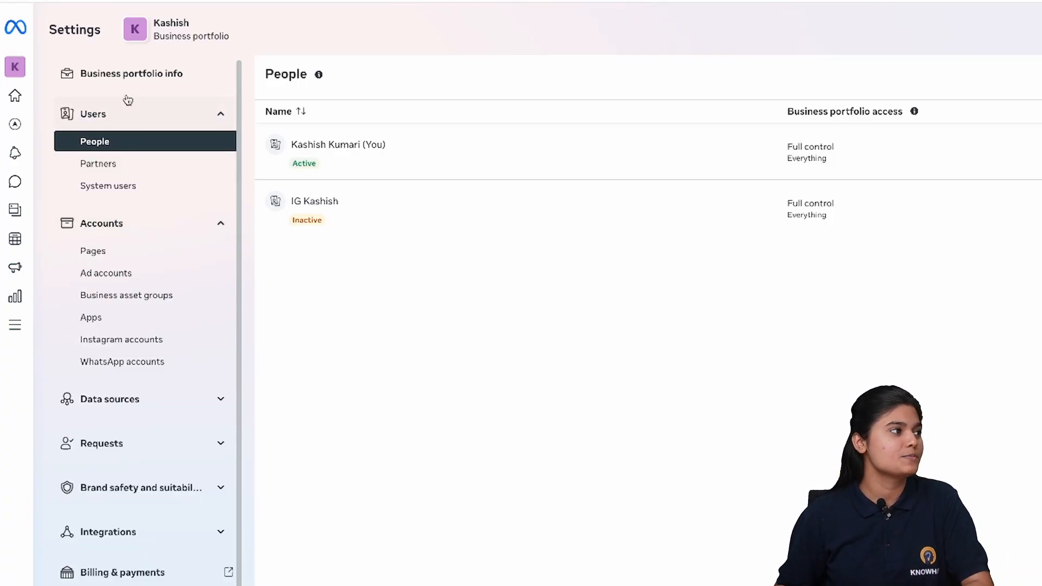
{"action": "left_click", "coordinate": [121, 250]}
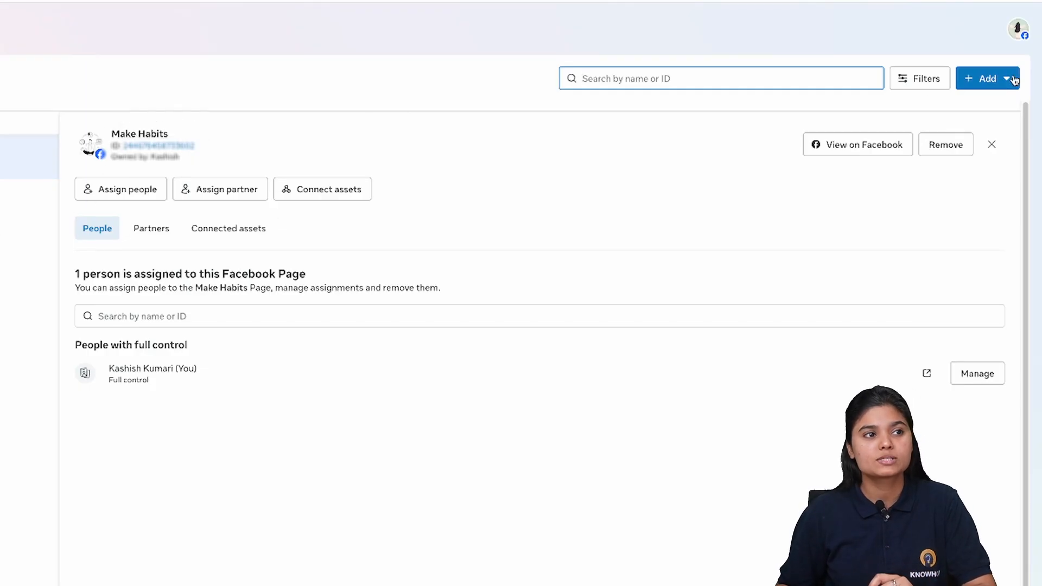
{"action": "left_click", "coordinate": [987, 79]}
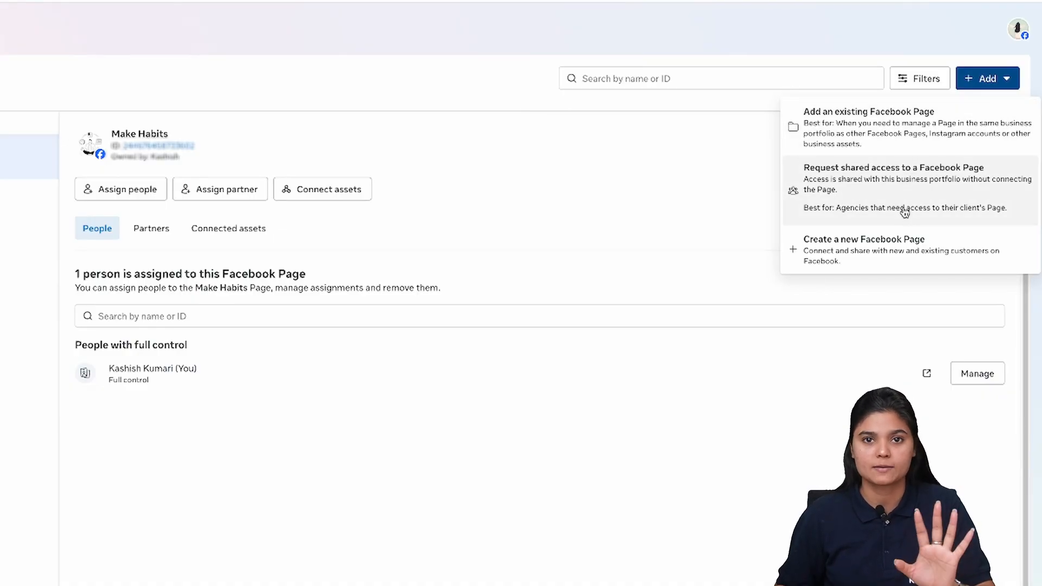
{"action": "left_click", "coordinate": [667, 140]}
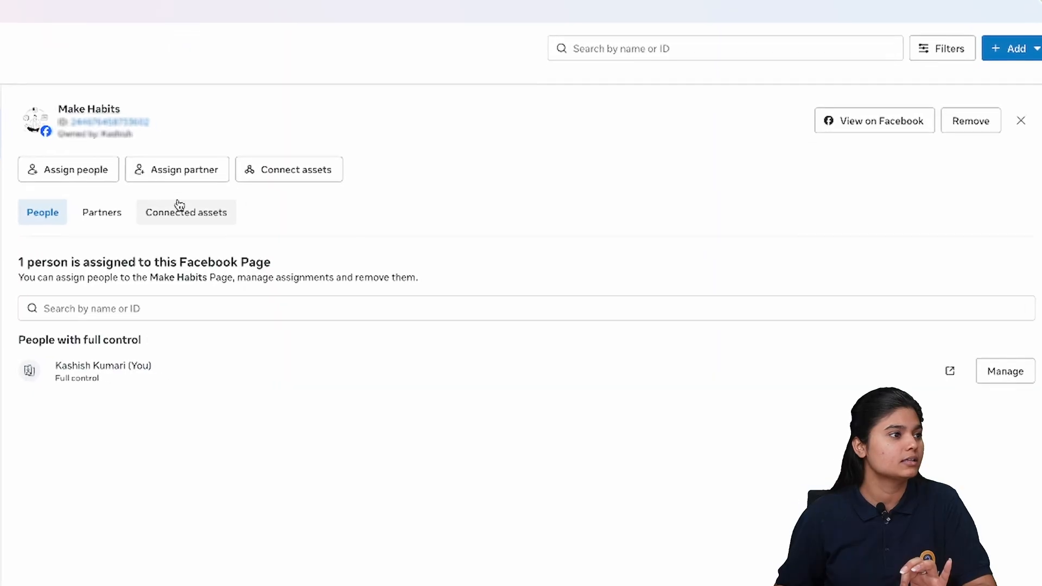
Step: Disconnect the linked Instagram account from Make Habits' Connected assets and confirm
{"action": "left_click", "coordinate": [212, 214]}
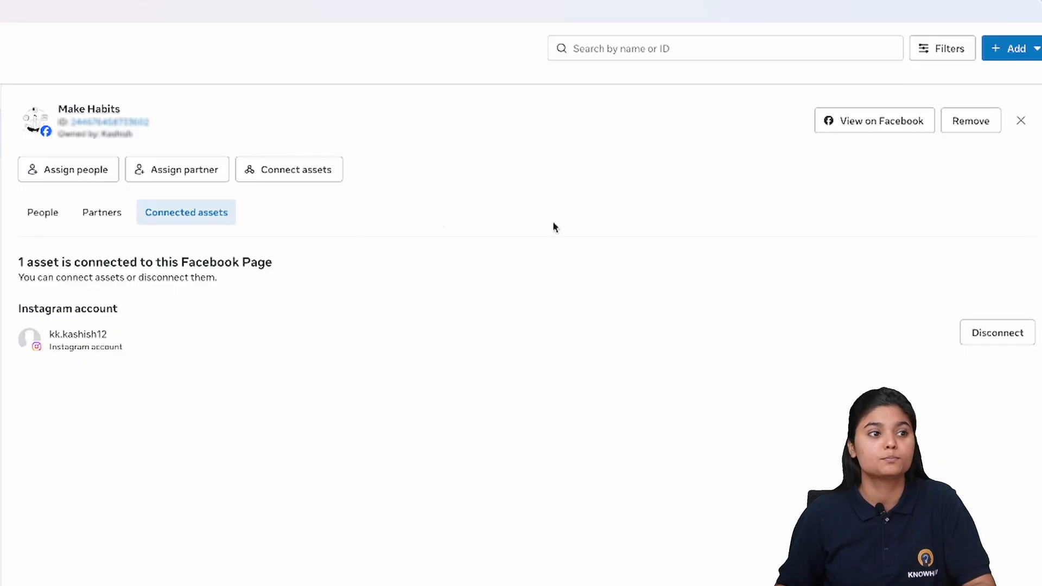
{"action": "left_click", "coordinate": [1018, 341]}
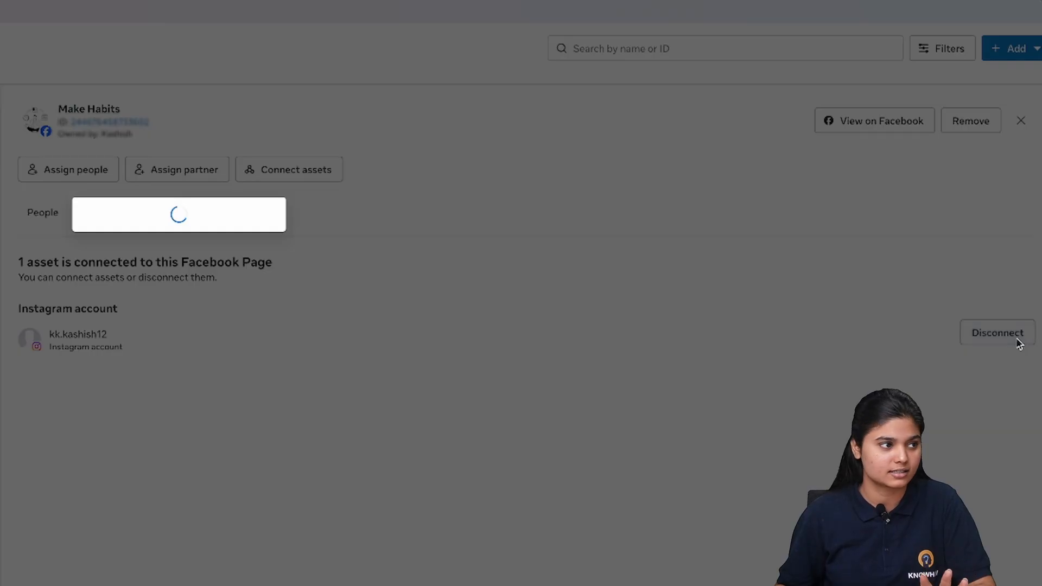
{"action": "left_click", "coordinate": [337, 340]}
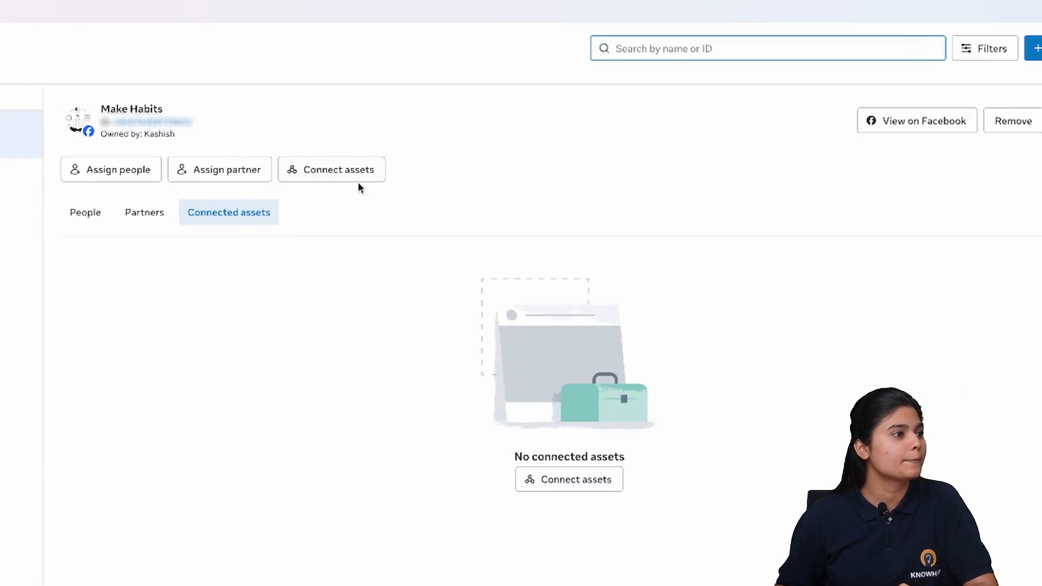
Step: Start connecting an Instagram account to Make Habits via Connect assets and Instagram login
{"action": "left_click", "coordinate": [355, 175]}
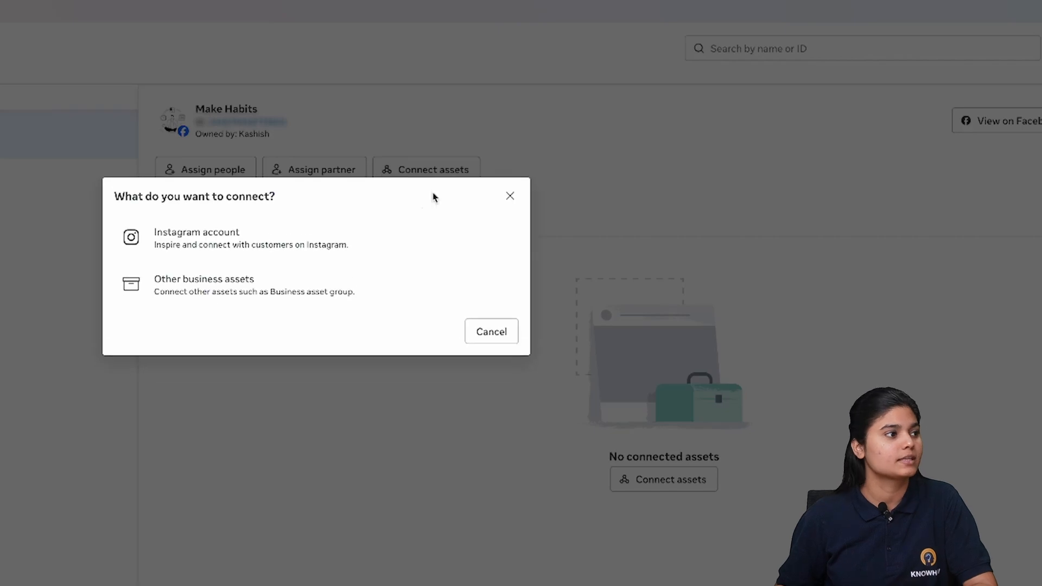
{"action": "left_click", "coordinate": [243, 236]}
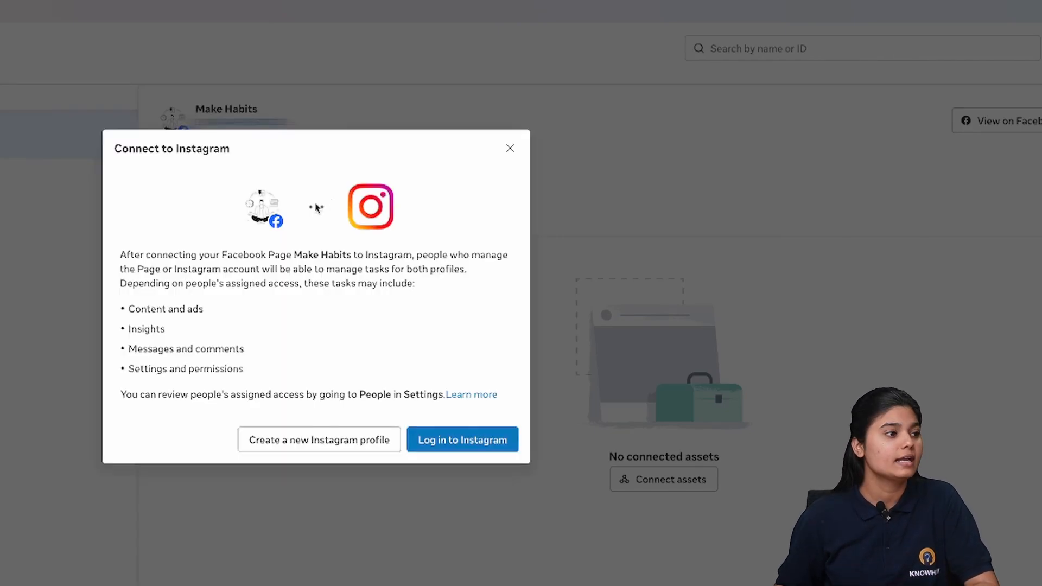
{"action": "left_click", "coordinate": [465, 442]}
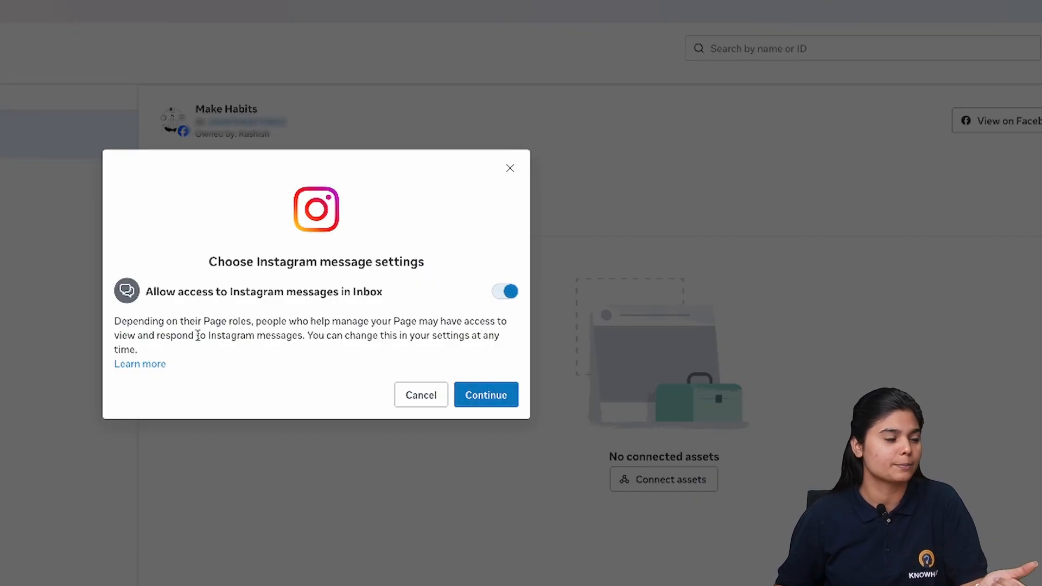
Step: Keep Inbox message access on, log in with the saved Instagram account, and authorise Business Suite
{"action": "left_click", "coordinate": [486, 395]}
{"action": "left_click", "coordinate": [306, 252]}
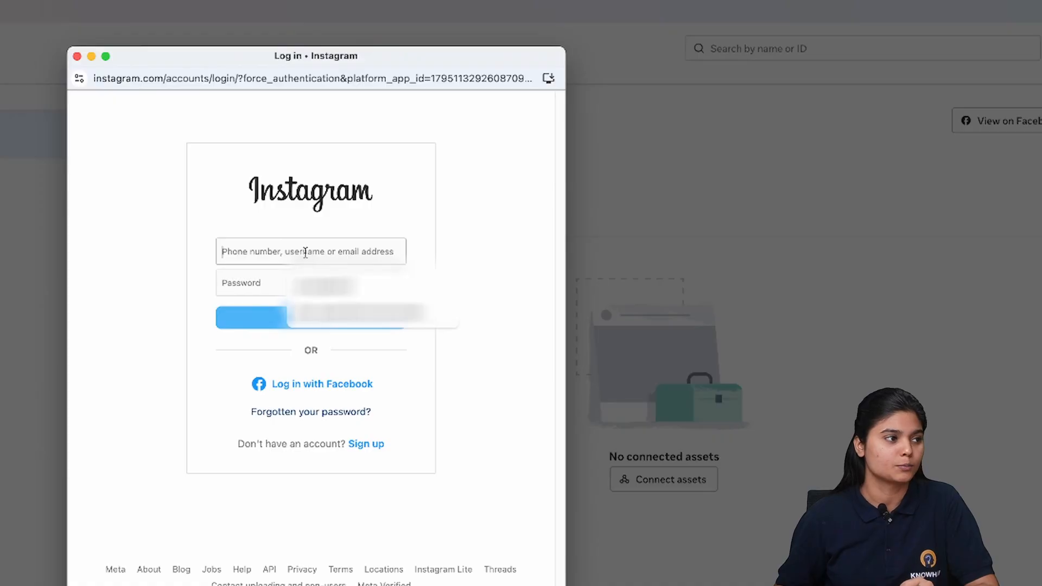
{"action": "left_click", "coordinate": [496, 218]}
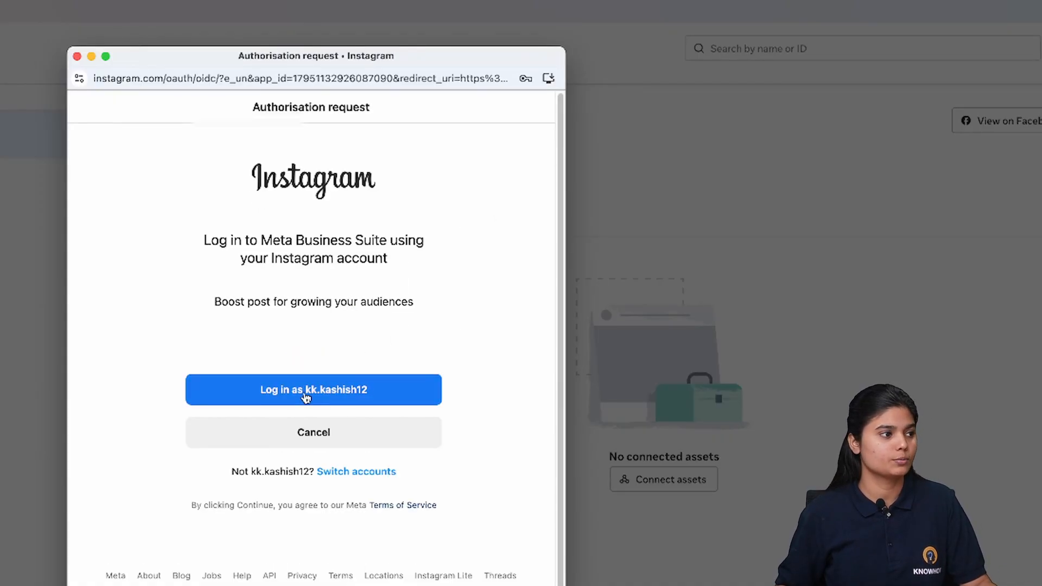
{"action": "left_click", "coordinate": [342, 393]}
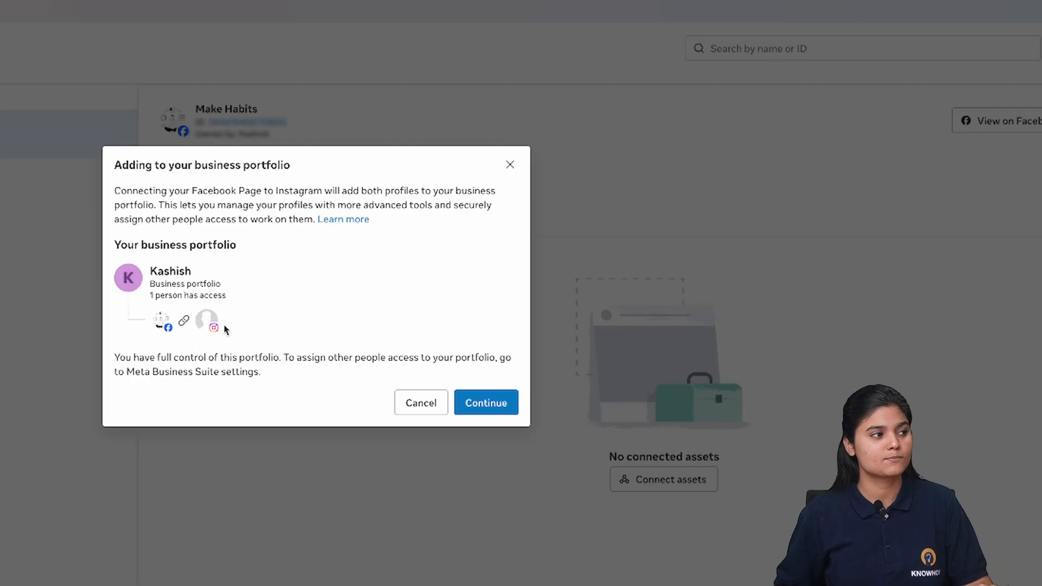
Step: Confirm adding the Make Habits Page and Instagram profile to the business portfolio
{"action": "left_click", "coordinate": [486, 404]}
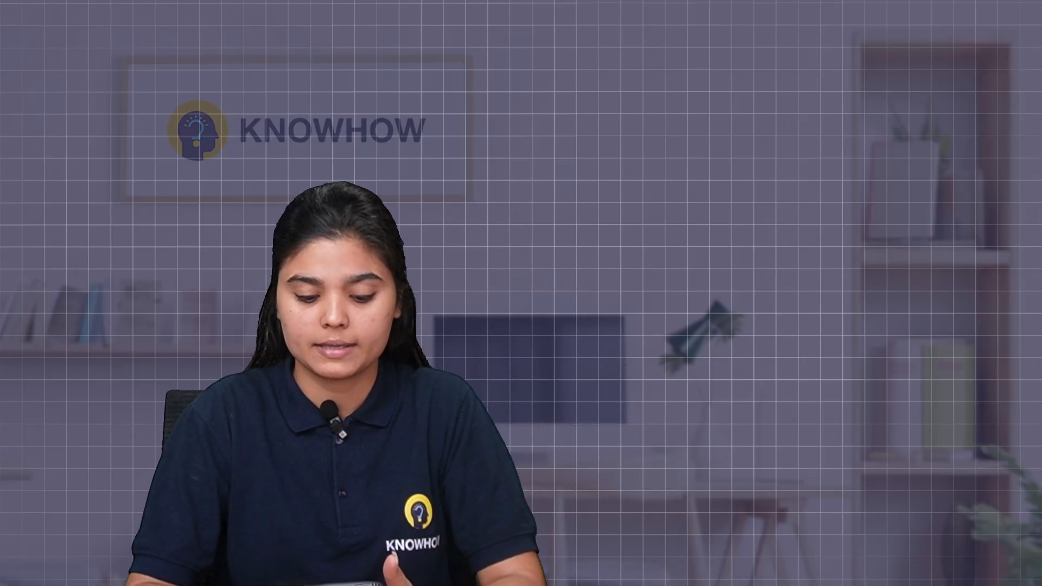
Step: In Instagram, go from Profile > Edit profile > Page to the Connect a Facebook Page screen
{"action": "left_click", "coordinate": [862, 539]}
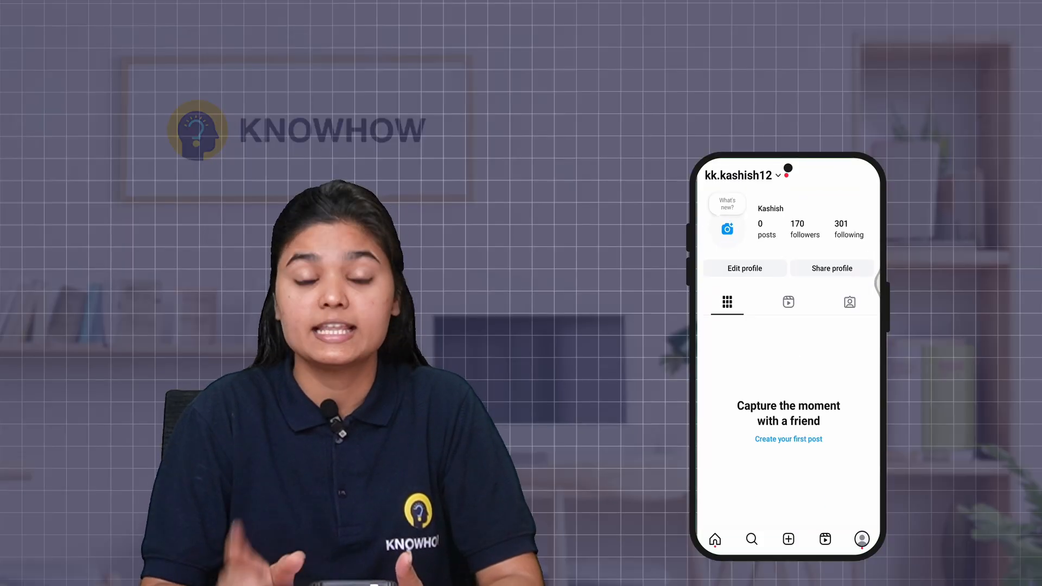
{"action": "left_click", "coordinate": [744, 304]}
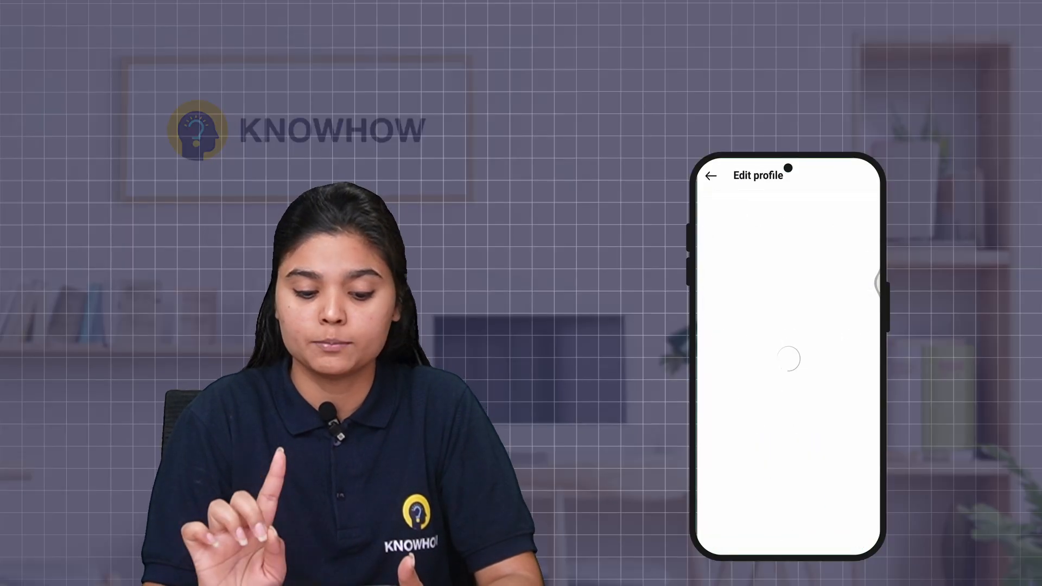
{"action": "scroll", "coordinate": [788, 358], "scroll_direction": "down", "scroll_amount": 5}
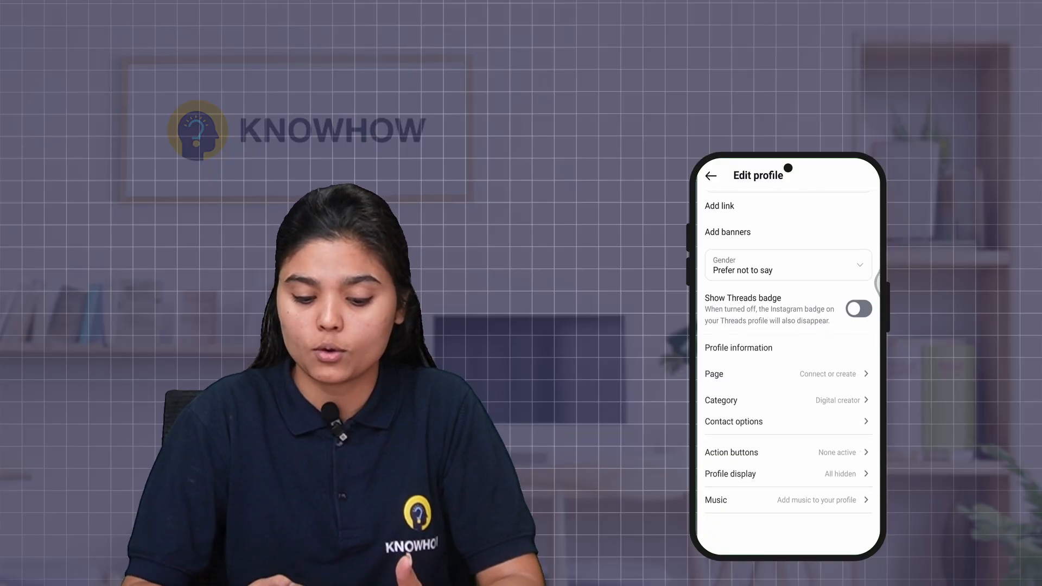
{"action": "left_click", "coordinate": [788, 374]}
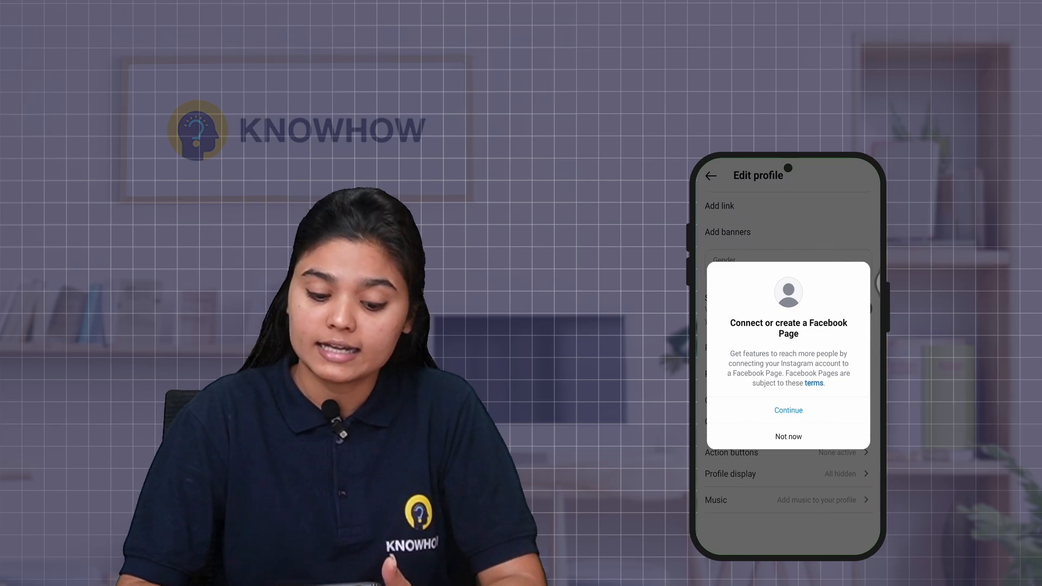
{"action": "left_click", "coordinate": [787, 410]}
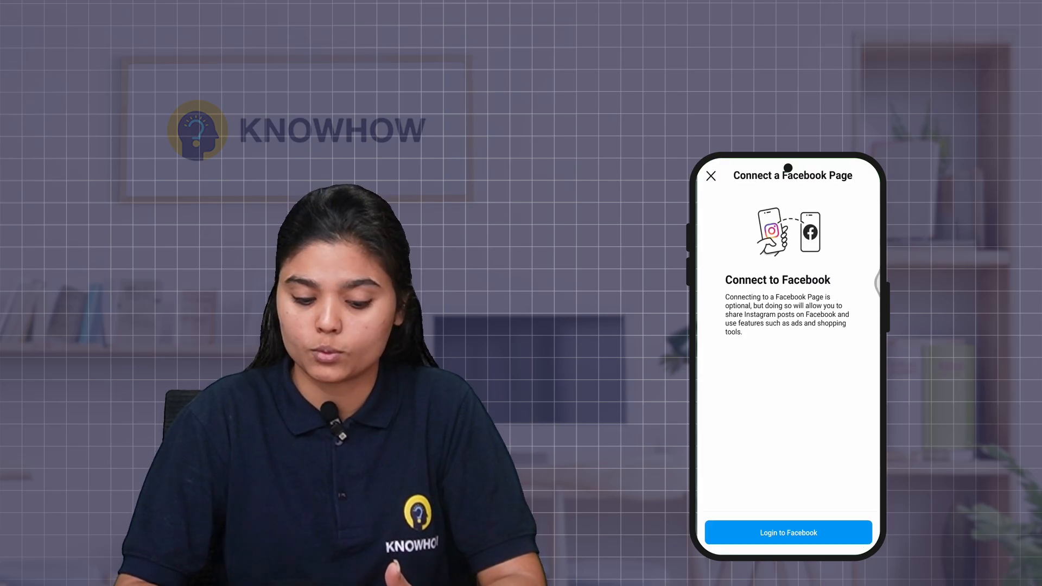
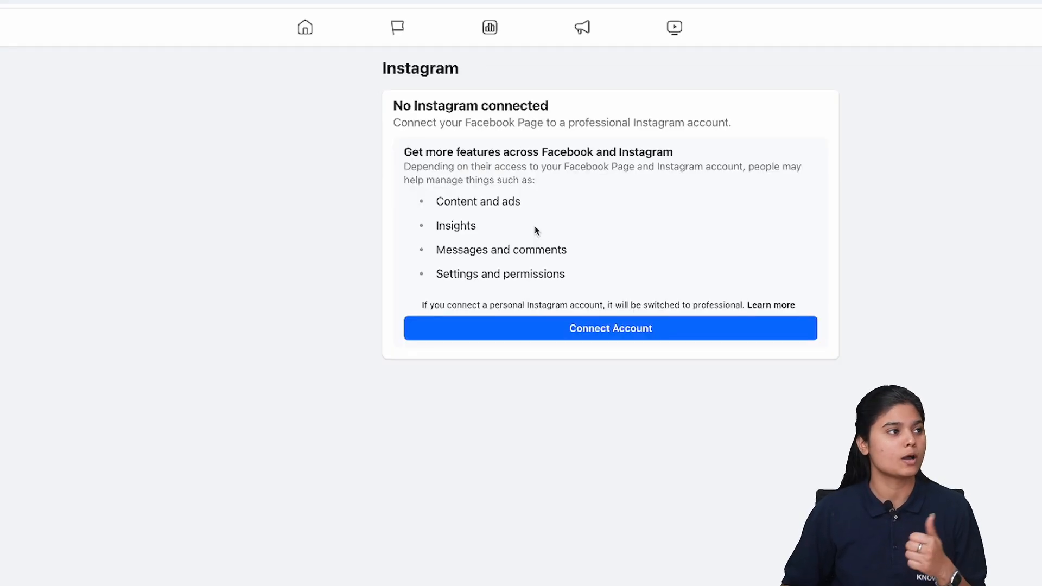
Step: Link the Make Habits Page to its Instagram account, keeping Inbox messages on and adding both to the portfolio
{"action": "left_click", "coordinate": [564, 329]}
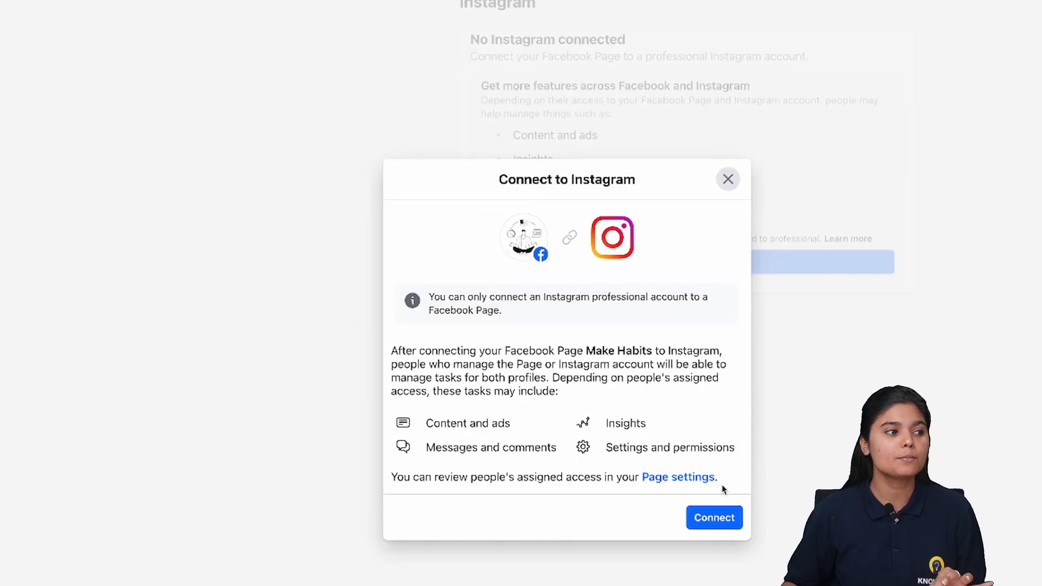
{"action": "left_click", "coordinate": [722, 520]}
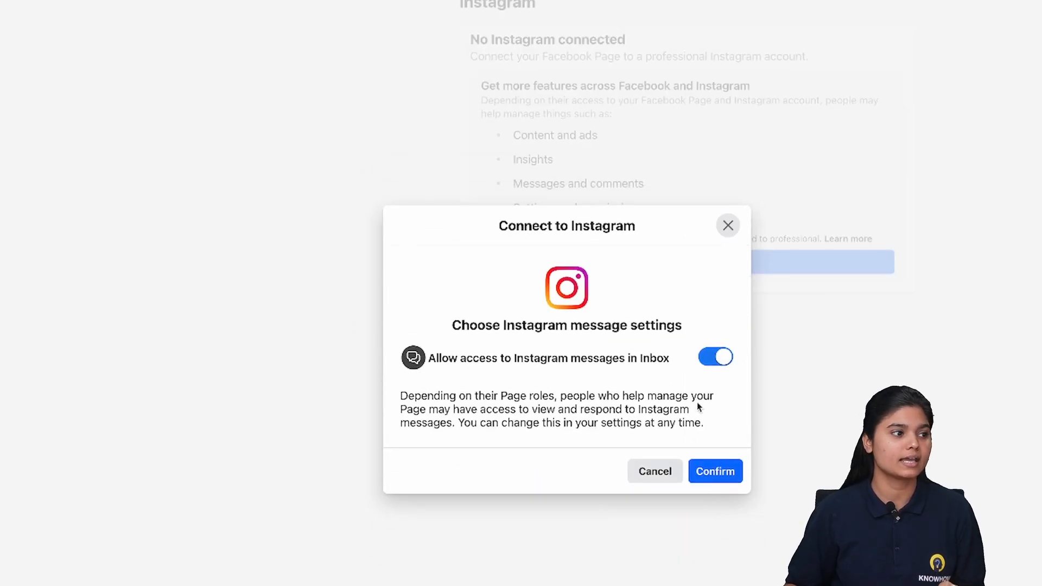
{"action": "left_click", "coordinate": [713, 473]}
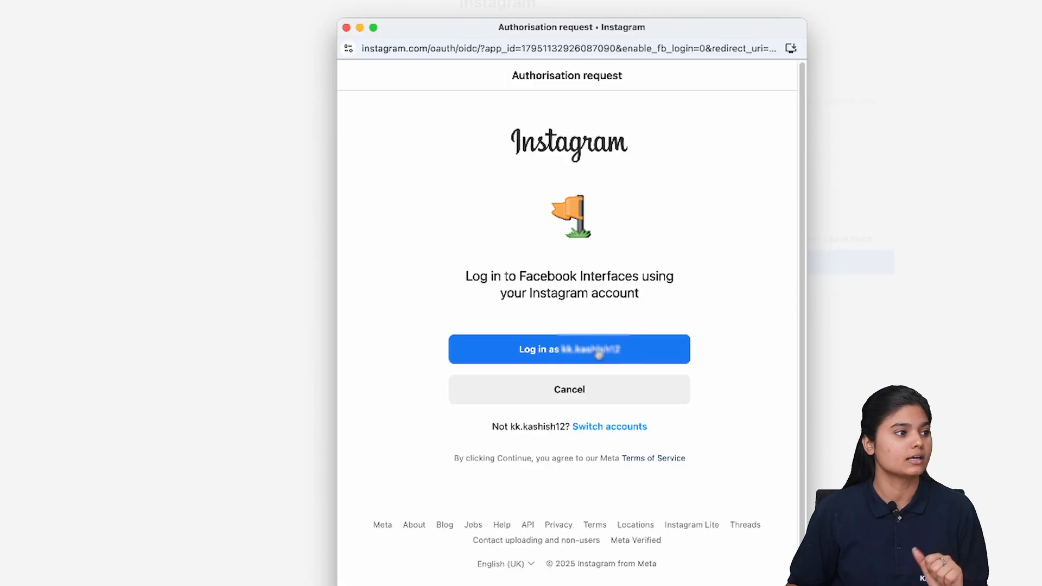
{"action": "left_click", "coordinate": [599, 354]}
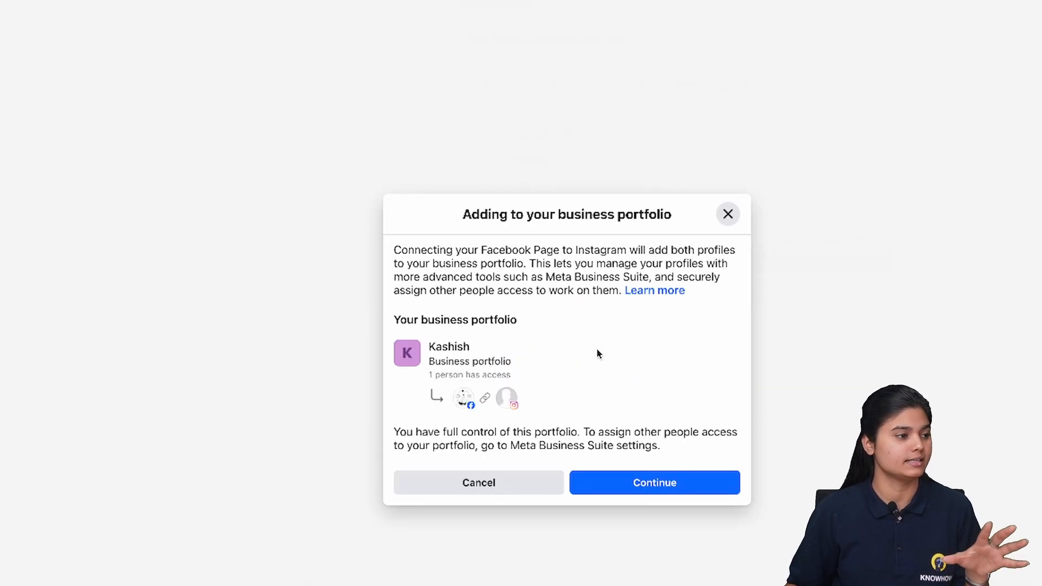
{"action": "left_click", "coordinate": [639, 483]}
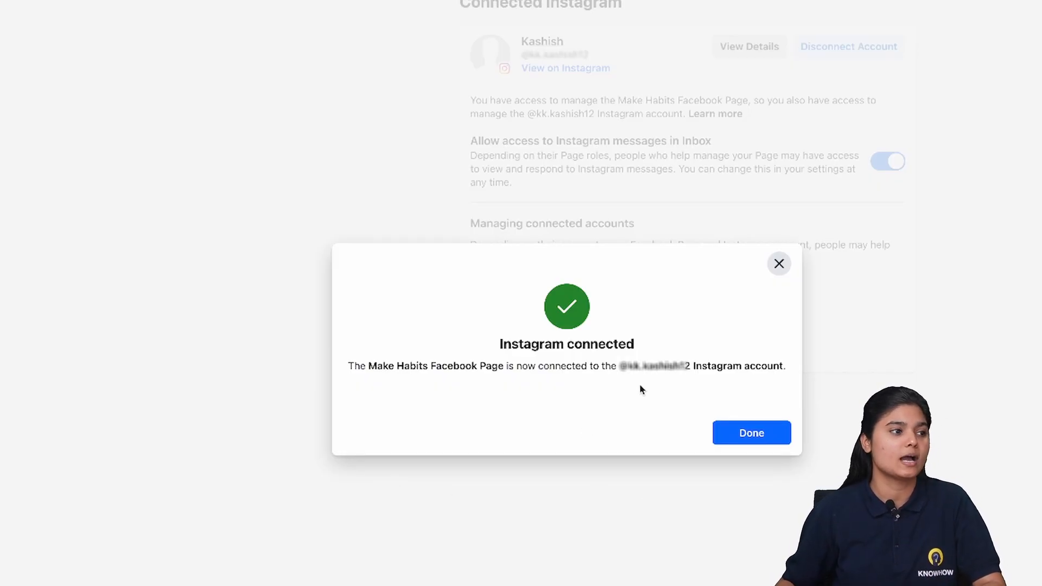
Step: Dismiss the confirmation, reload Pages settings to see one connected Instagram asset, then view People
{"action": "left_click", "coordinate": [754, 434]}
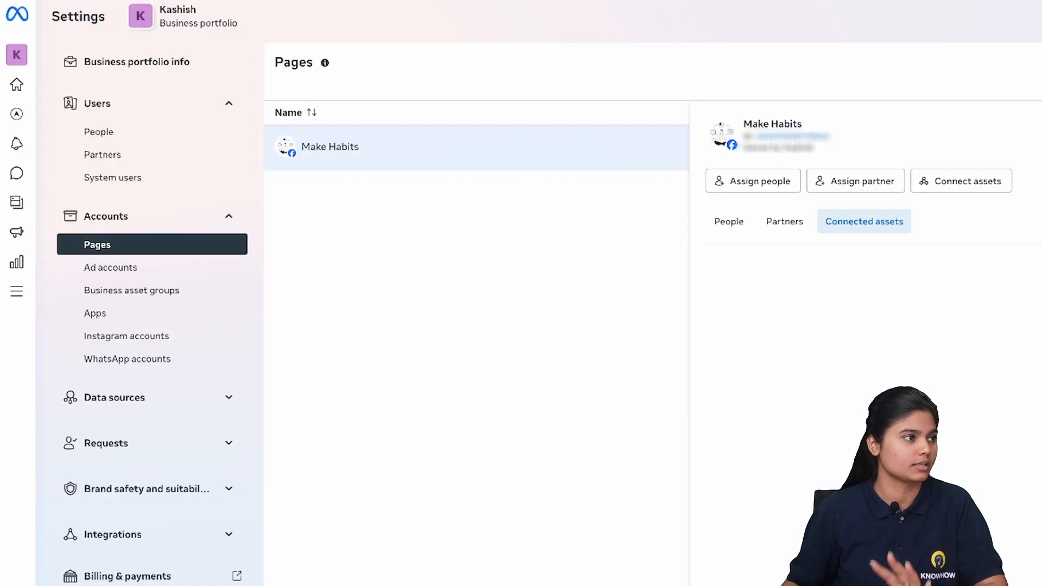
{"action": "key", "text": "super+r"}
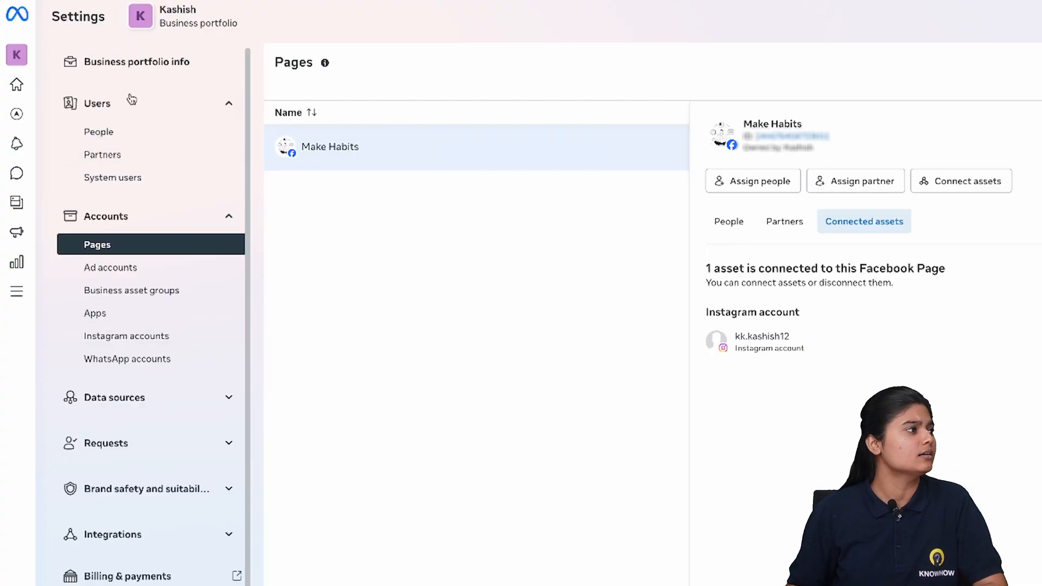
{"action": "left_click", "coordinate": [126, 138]}
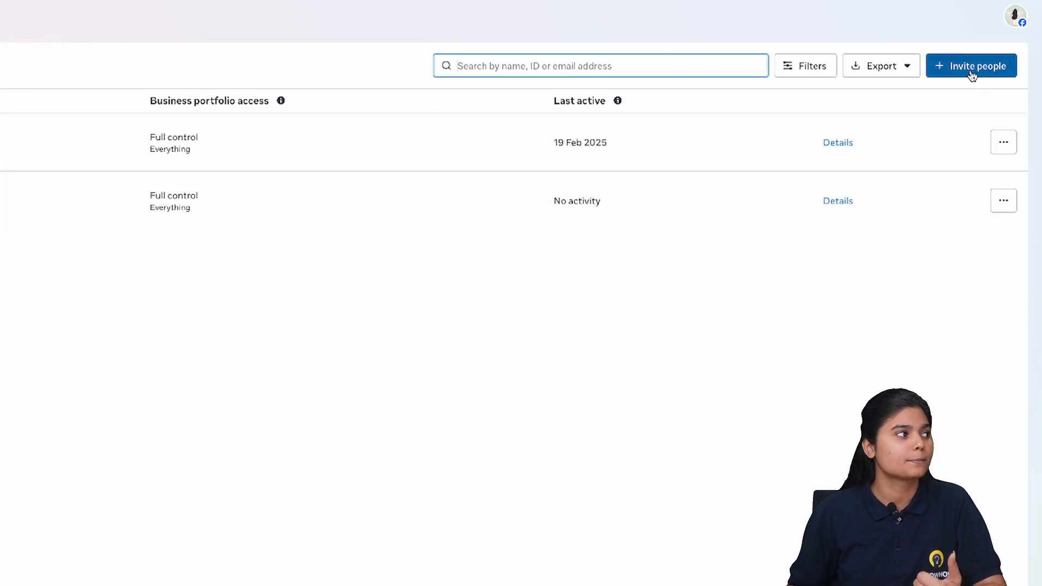
Step: Start an invitation and enter the invitee's e-mail address
{"action": "left_click", "coordinate": [978, 67]}
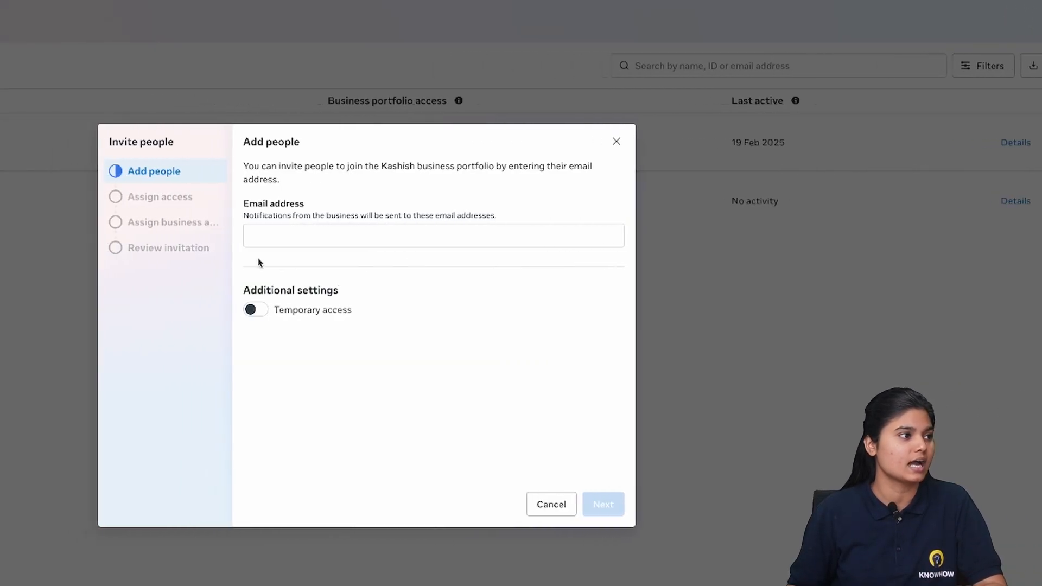
{"action": "left_click", "coordinate": [376, 235]}
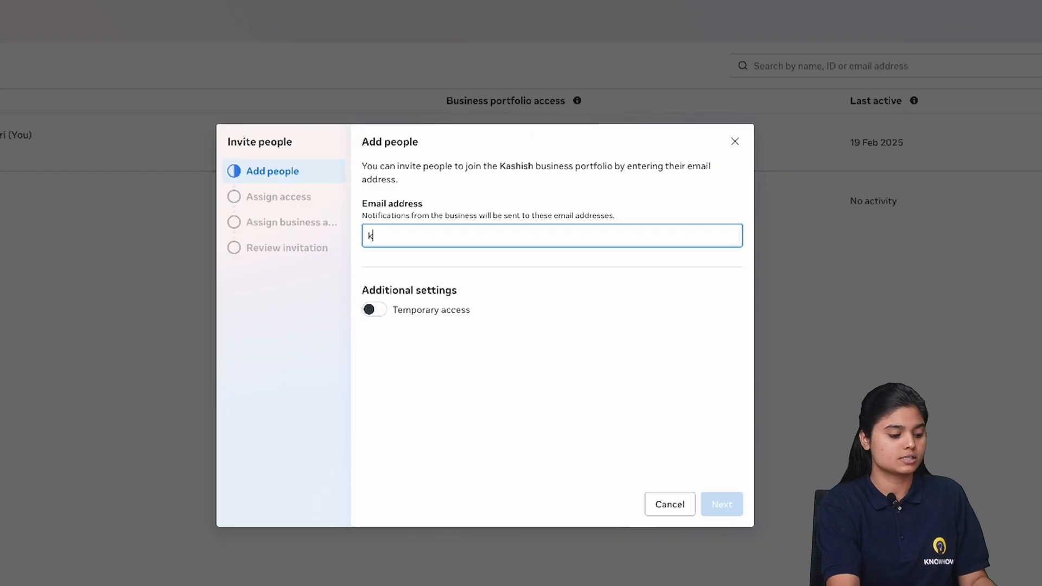
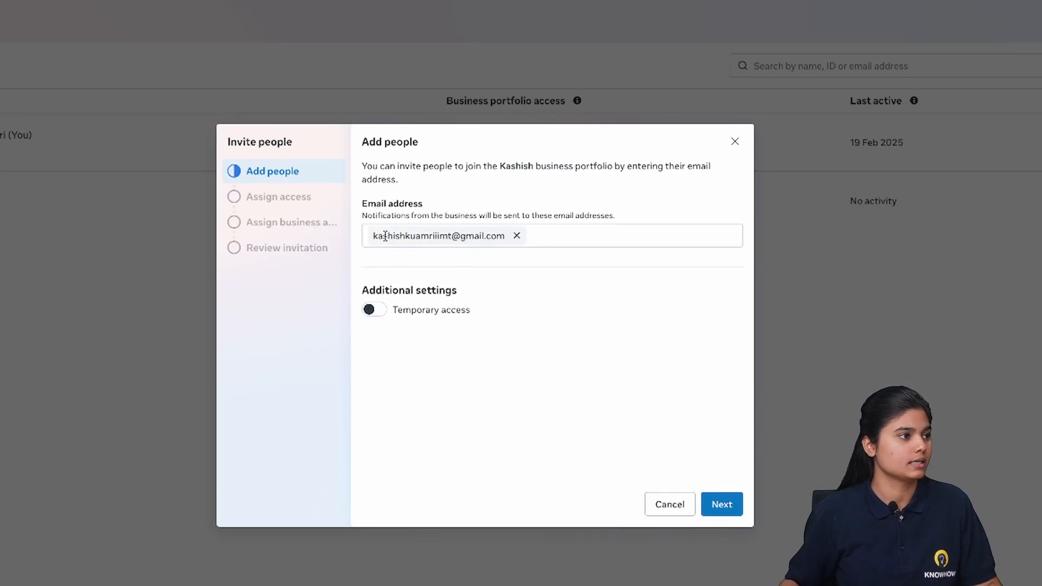
Step: Leave temporary access off and continue to the Assign access step
{"action": "left_click", "coordinate": [376, 314]}
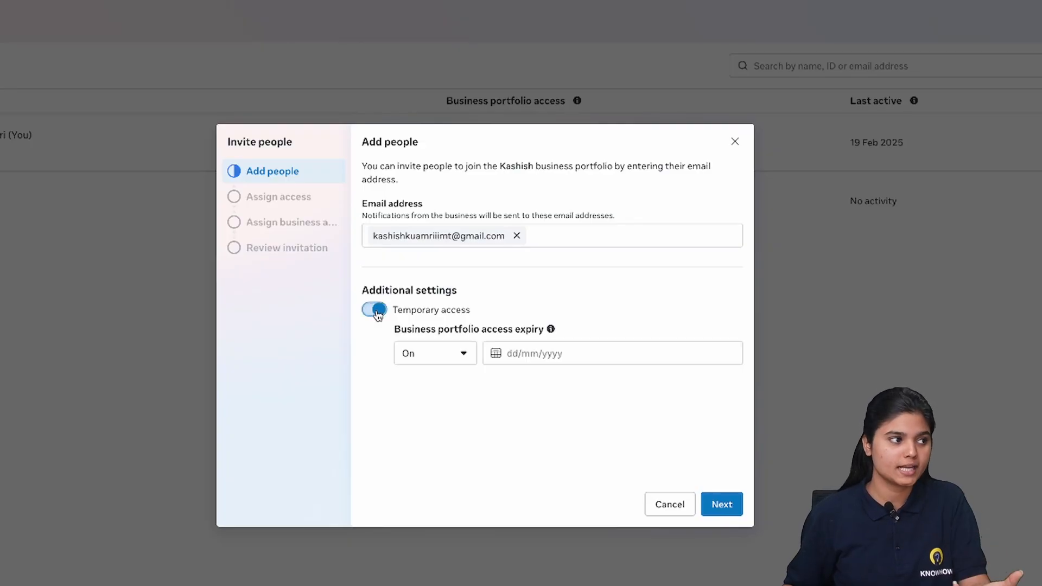
{"action": "left_click", "coordinate": [551, 354]}
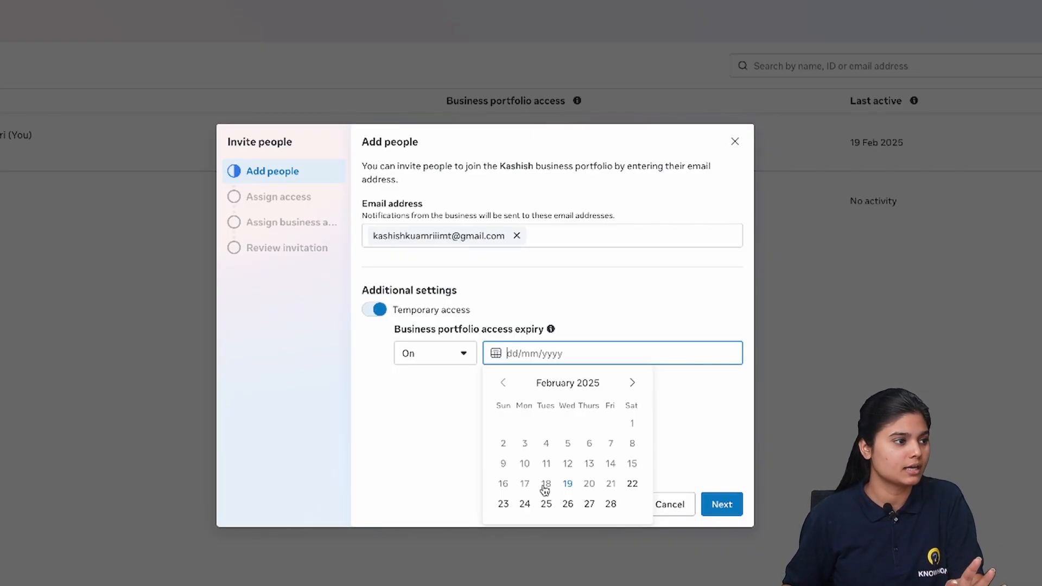
{"action": "left_click", "coordinate": [377, 313]}
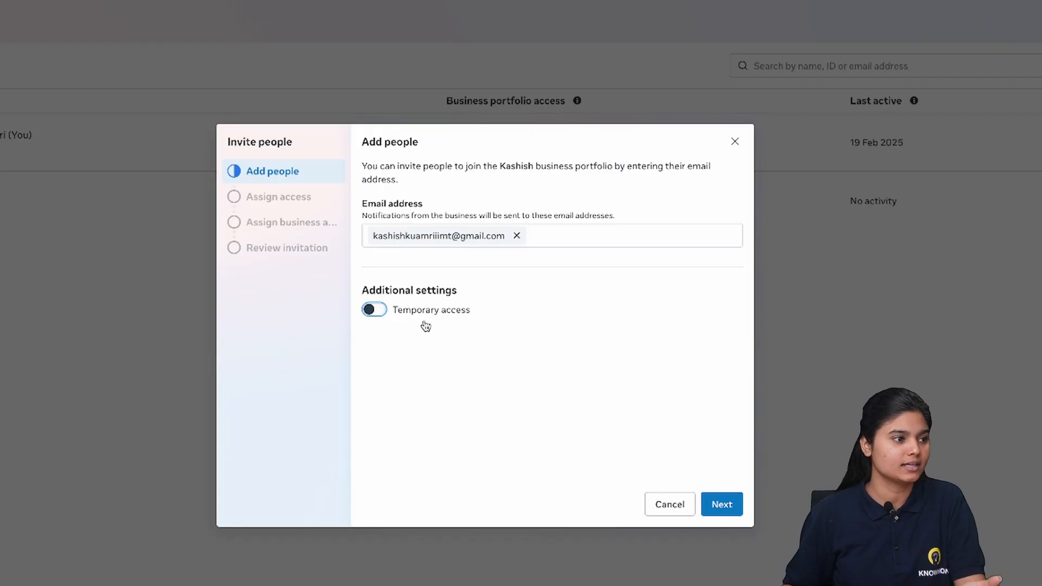
{"action": "left_click", "coordinate": [727, 504]}
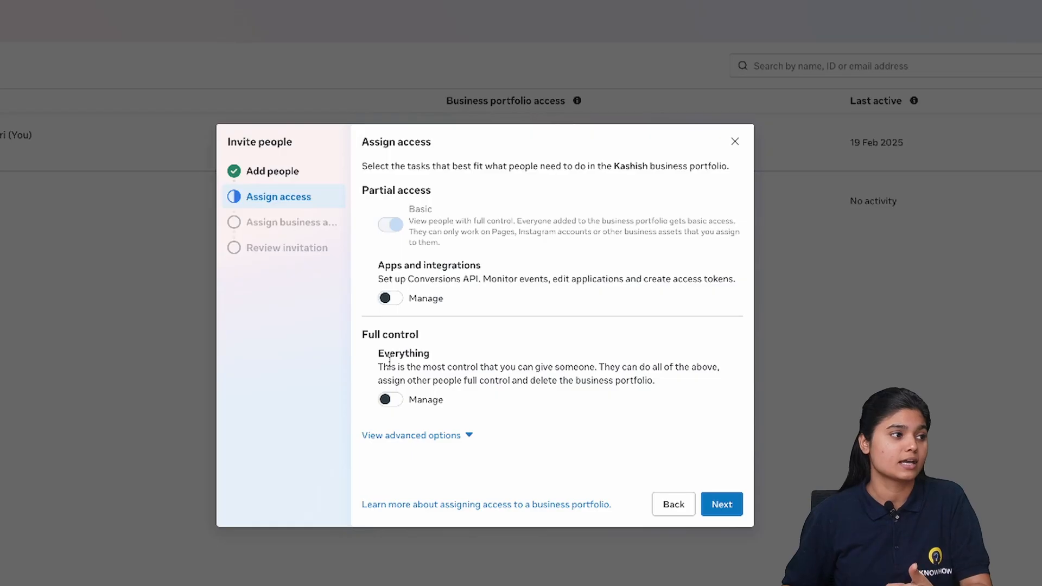
Step: Grant the invitee full control by switching on Manage for Everything
{"action": "left_click", "coordinate": [385, 399]}
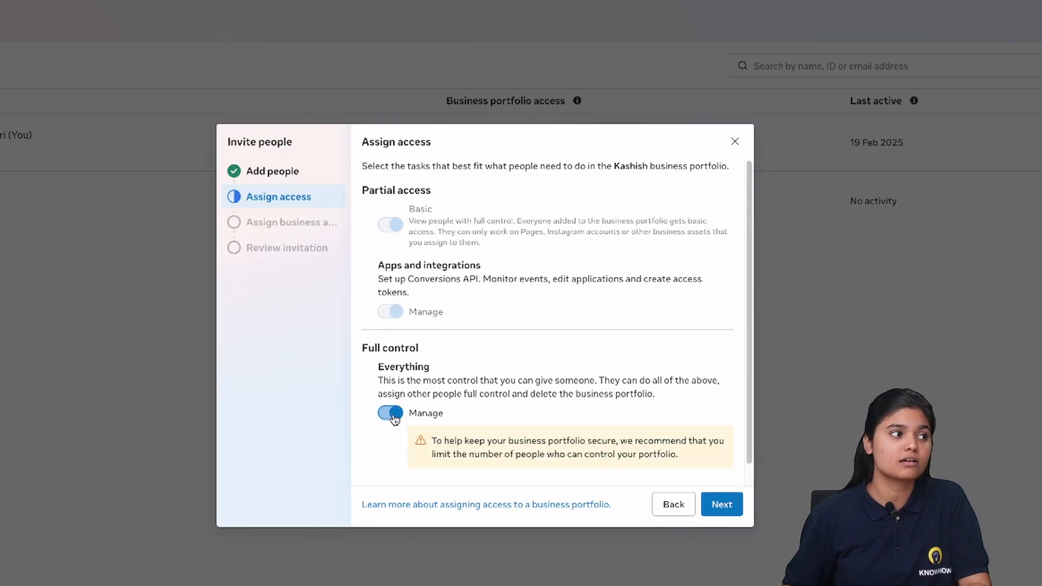
{"action": "left_click", "coordinate": [386, 400]}
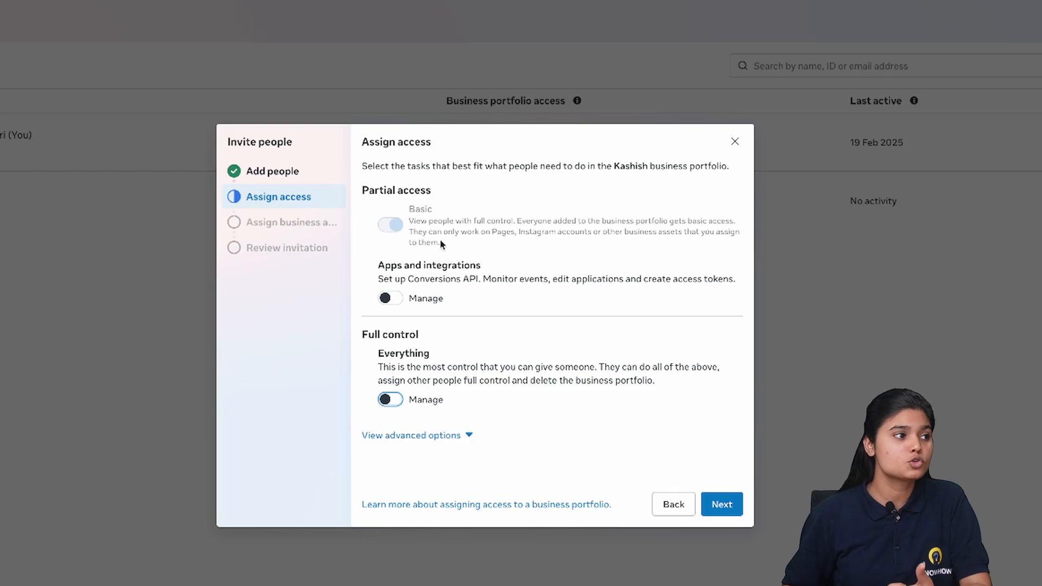
{"action": "left_click_drag", "start_coordinate": [417, 234], "coordinate": [666, 244]}
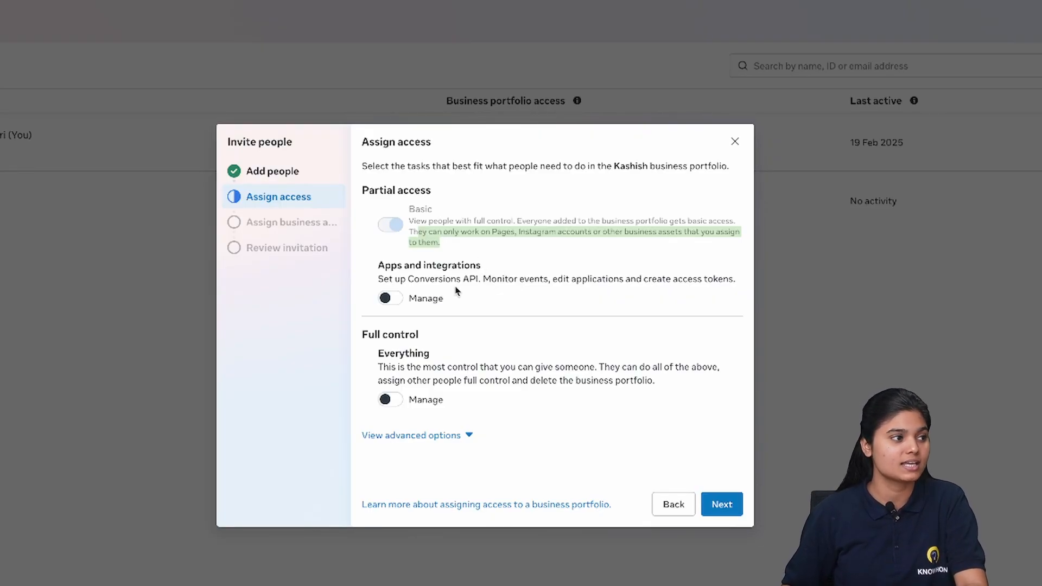
{"action": "left_click", "coordinate": [391, 399]}
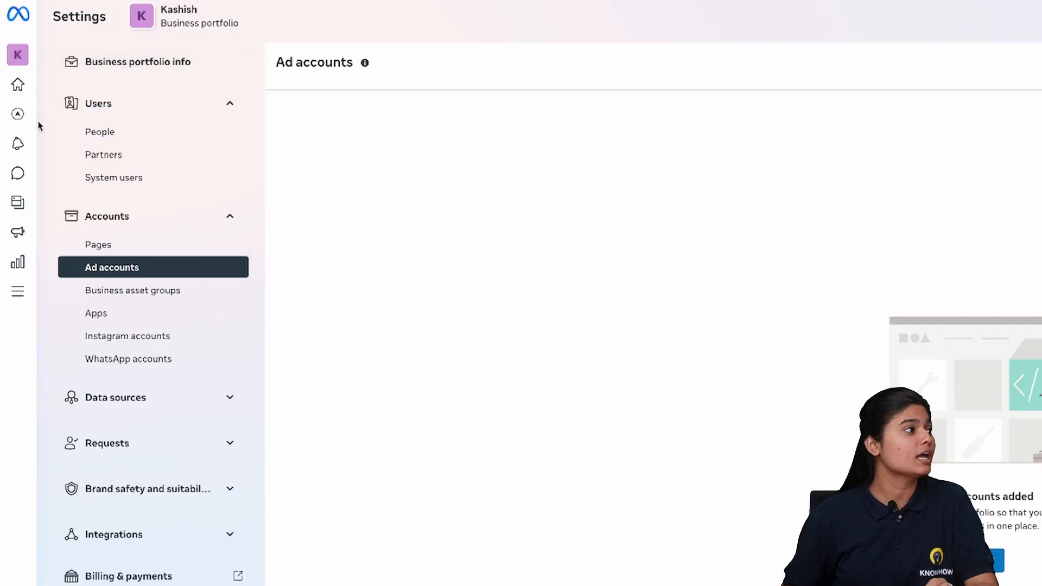
Step: Go to Business Suite Home and open the Inbox with Make Habits' Instagram conversations
{"action": "mouse_move", "coordinate": [23, 46]}
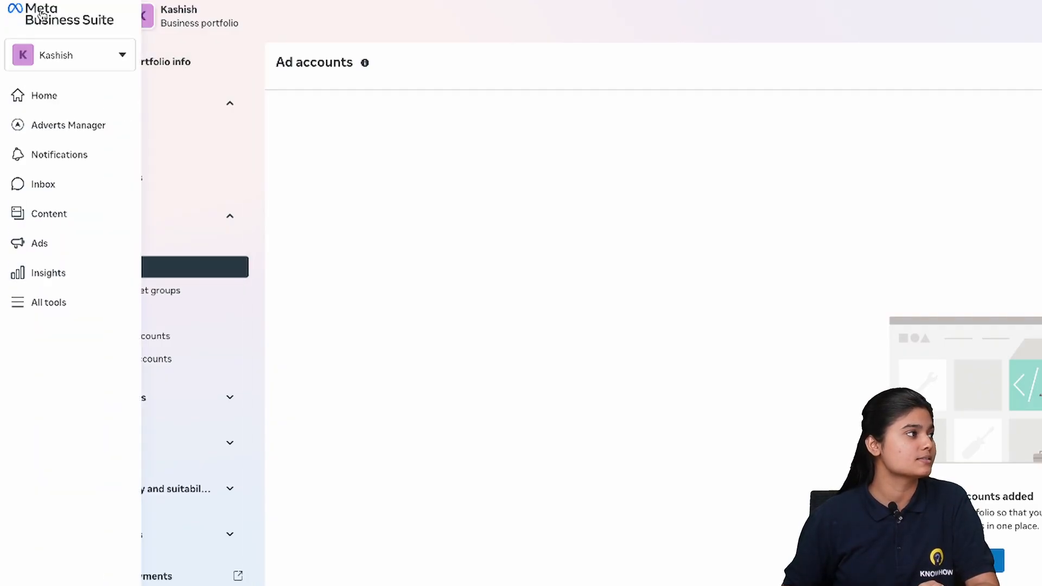
{"action": "left_click", "coordinate": [41, 15]}
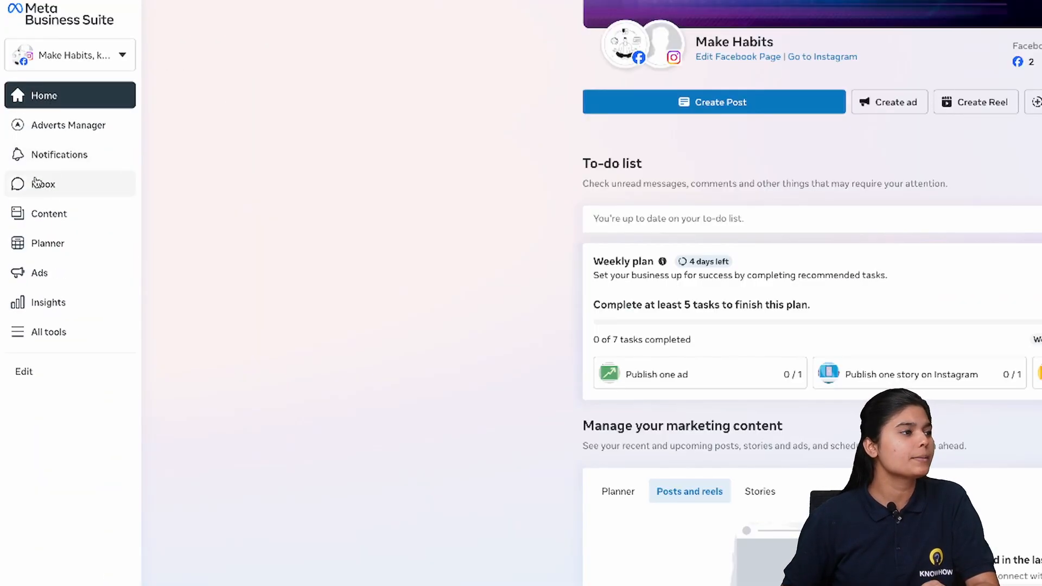
{"action": "scroll", "coordinate": [792, 114], "scroll_direction": "up", "scroll_amount": 2}
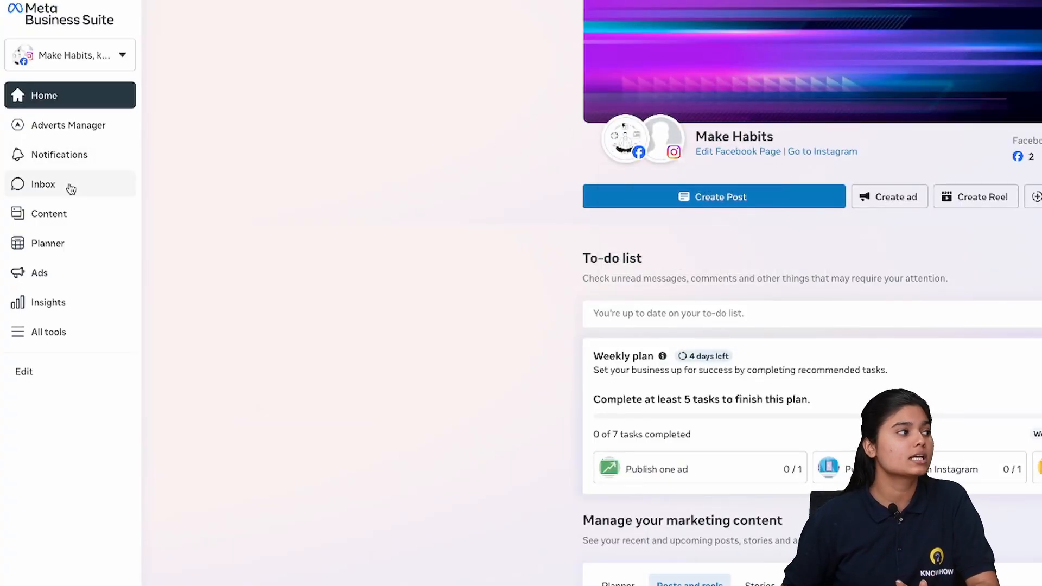
{"action": "left_click", "coordinate": [44, 184]}
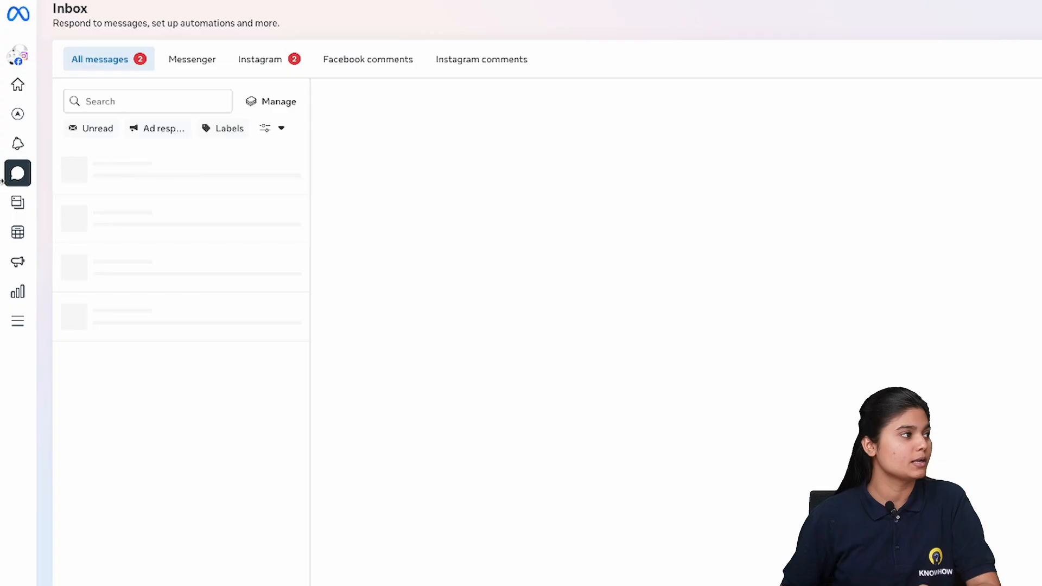
{"action": "mouse_move", "coordinate": [97, 114]}
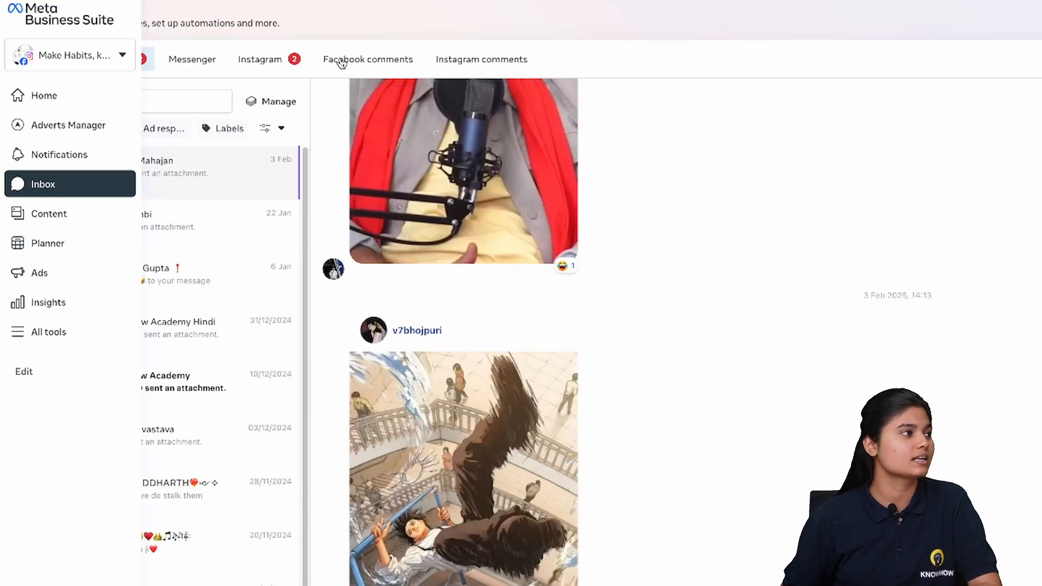
Step: Check Instagram comments and scheduled content, then show the Planner's February 2025 week view
{"action": "left_click", "coordinate": [467, 61]}
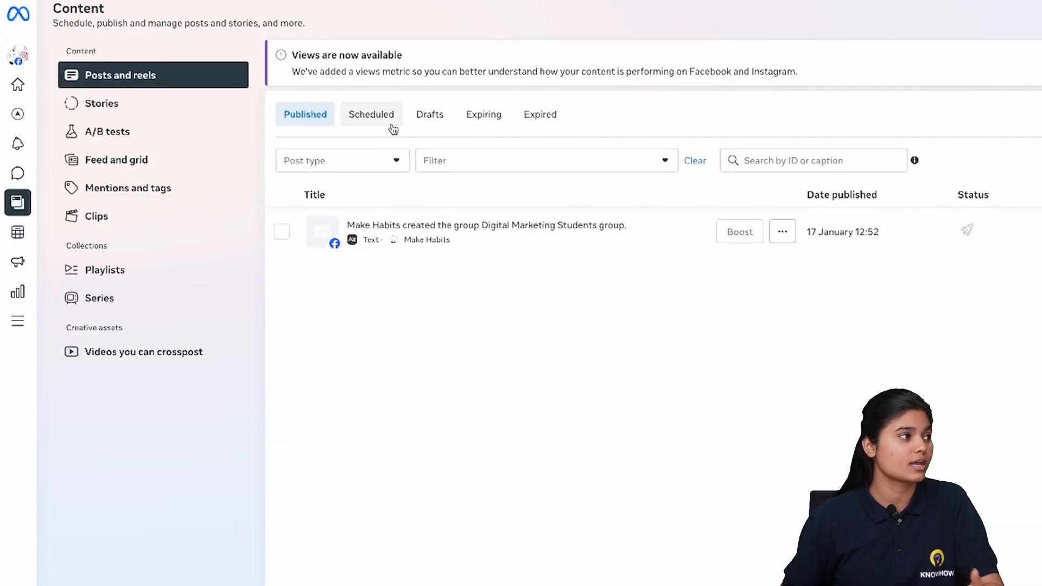
{"action": "left_click", "coordinate": [346, 117]}
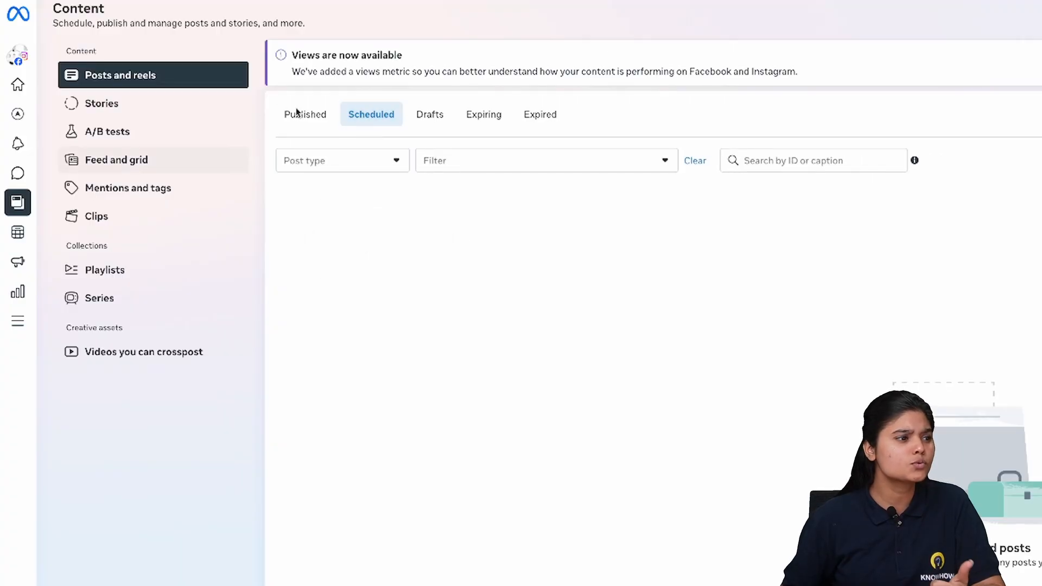
{"action": "left_click", "coordinate": [23, 244]}
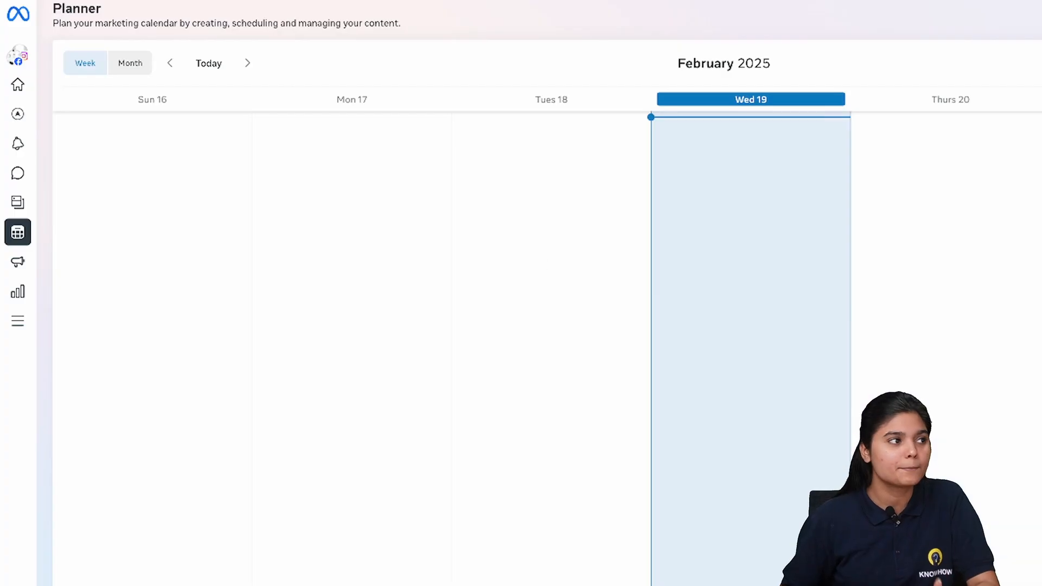
{"action": "mouse_move", "coordinate": [33, 20]}
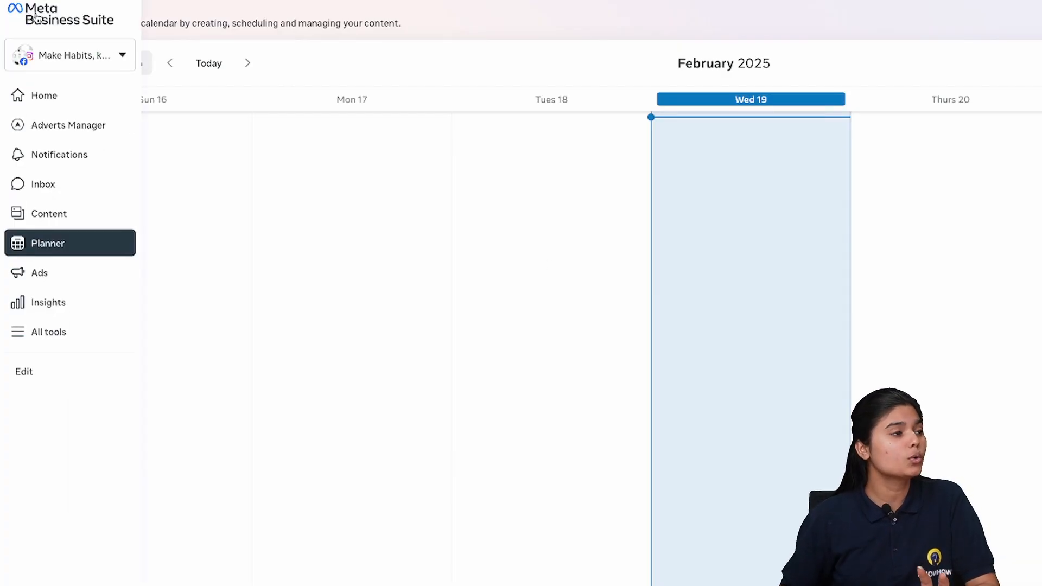